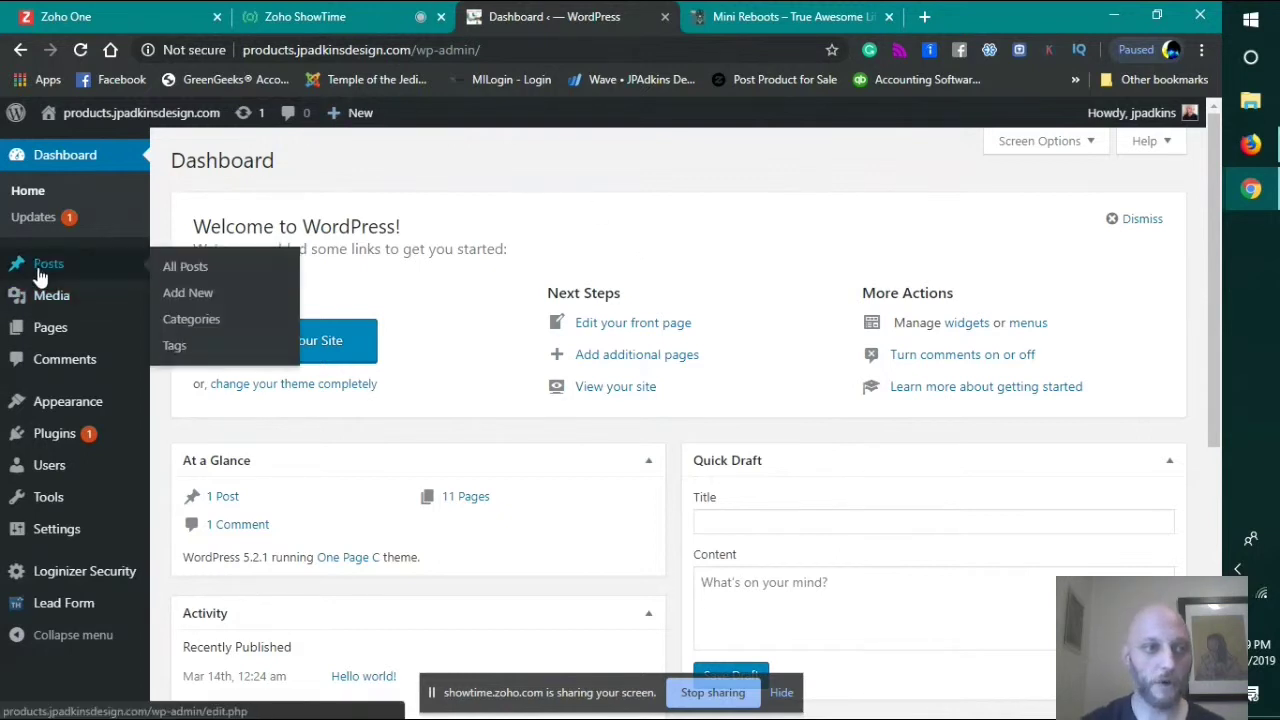
From the Pages list, open 'Are You Ready To Succeed?' in the block editor.
left_click(46, 327)
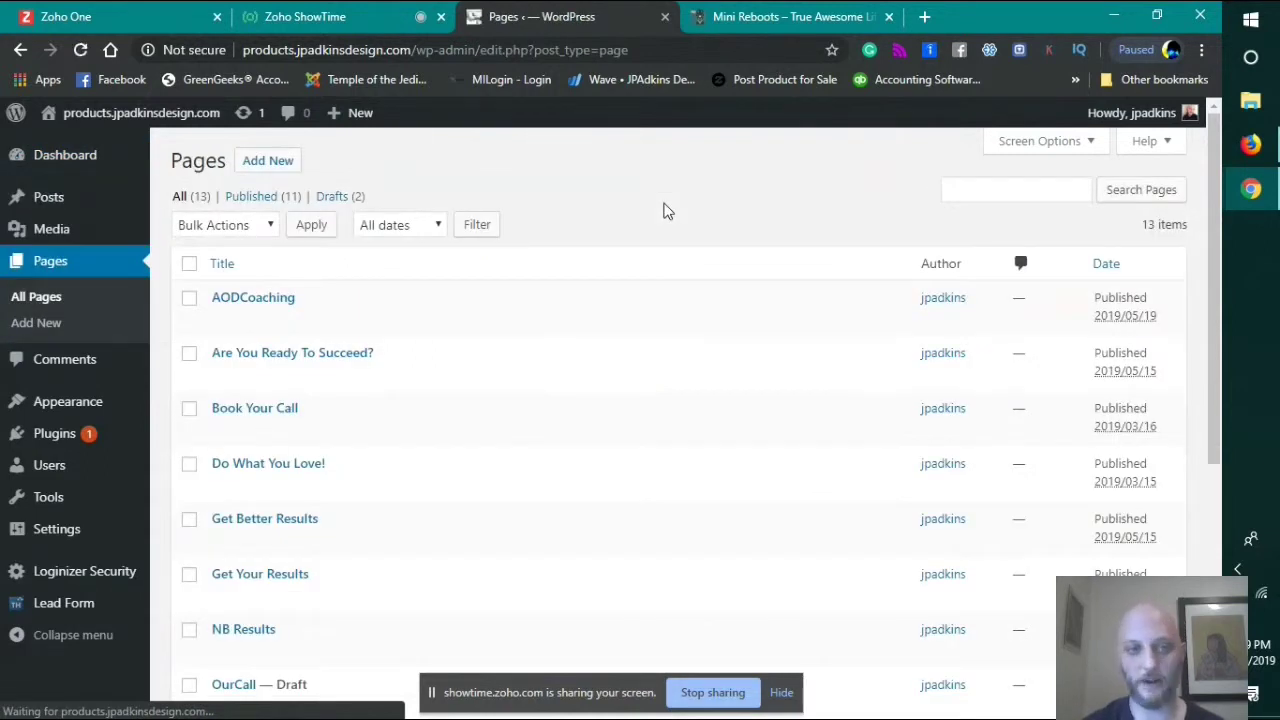
scroll(667, 211, "down", 1)
scroll(667, 211, "down", 1)
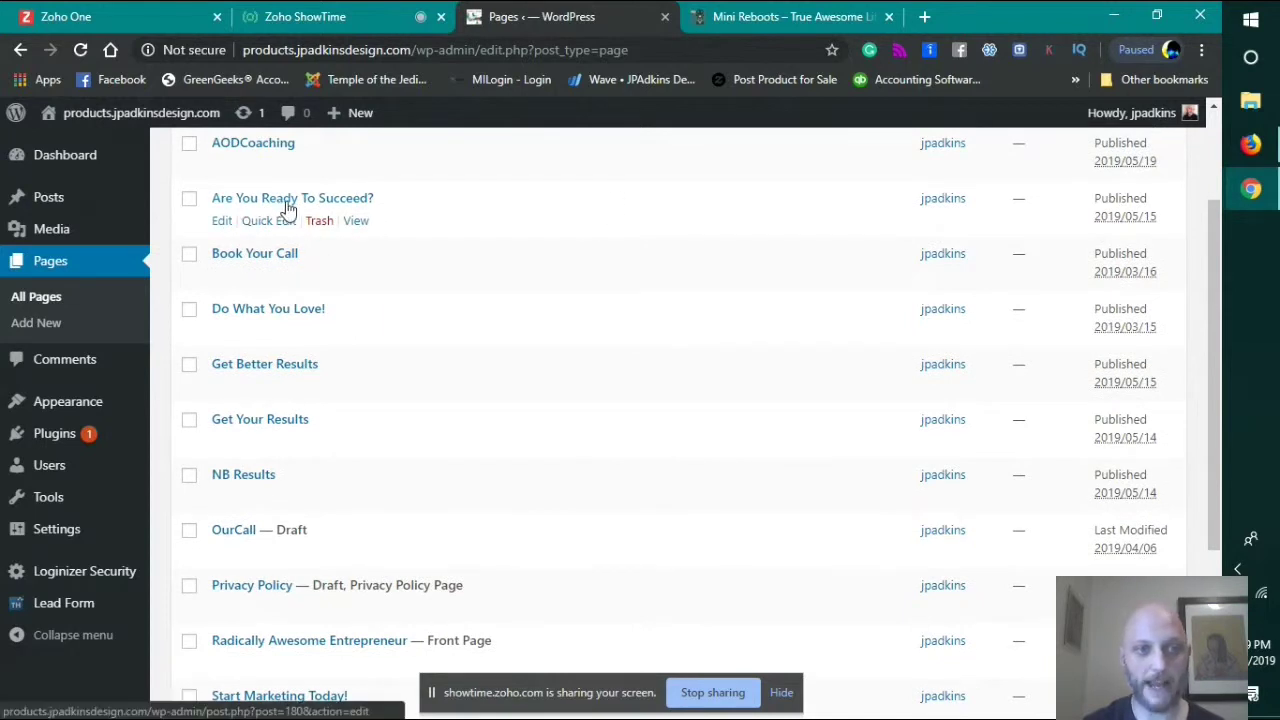
left_click(277, 202)
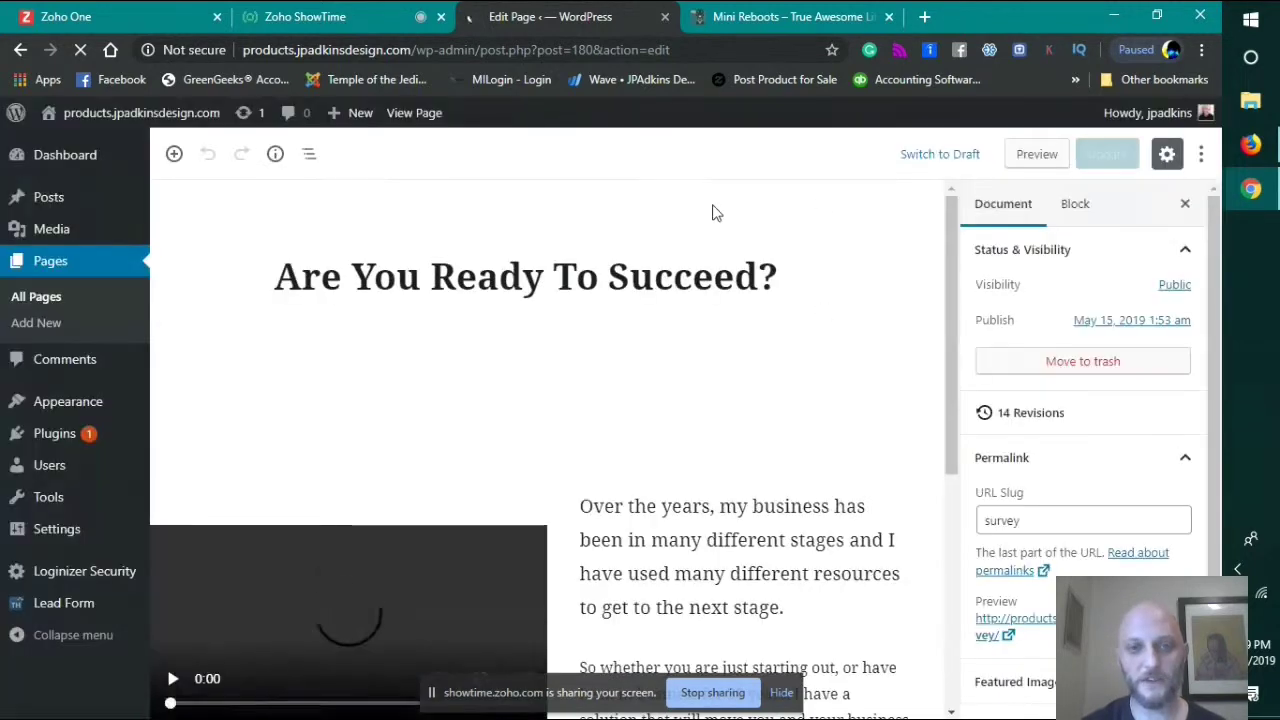
Review the page's video and survey embed code, then preview it in a new tab.
scroll(786, 260, "down", 5)
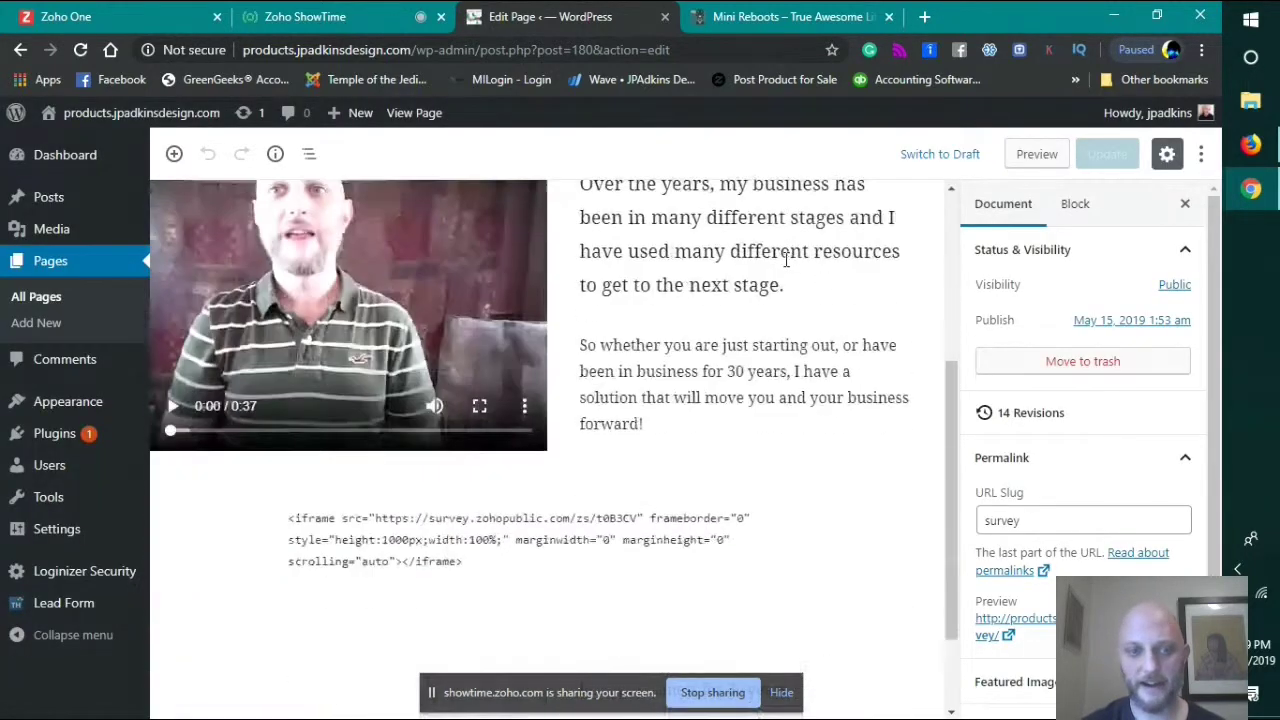
scroll(786, 260, "up", 5)
scroll(786, 260, "up", 1)
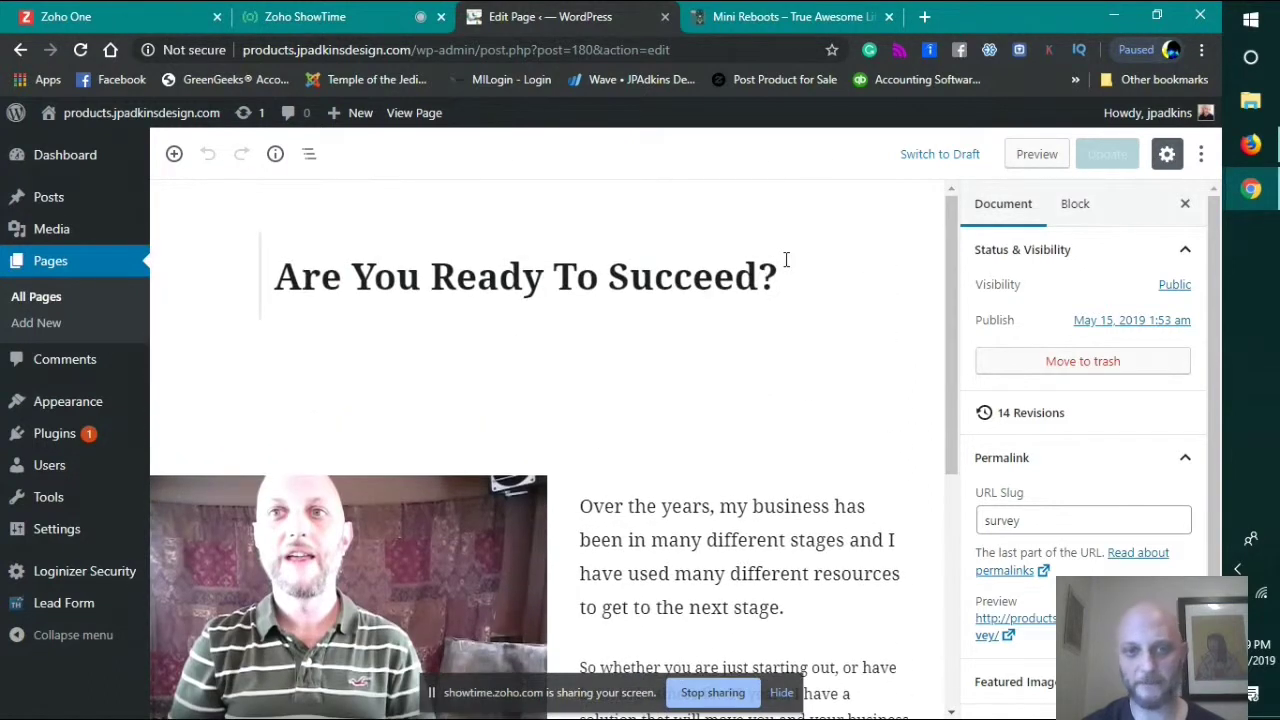
left_click(1042, 157)
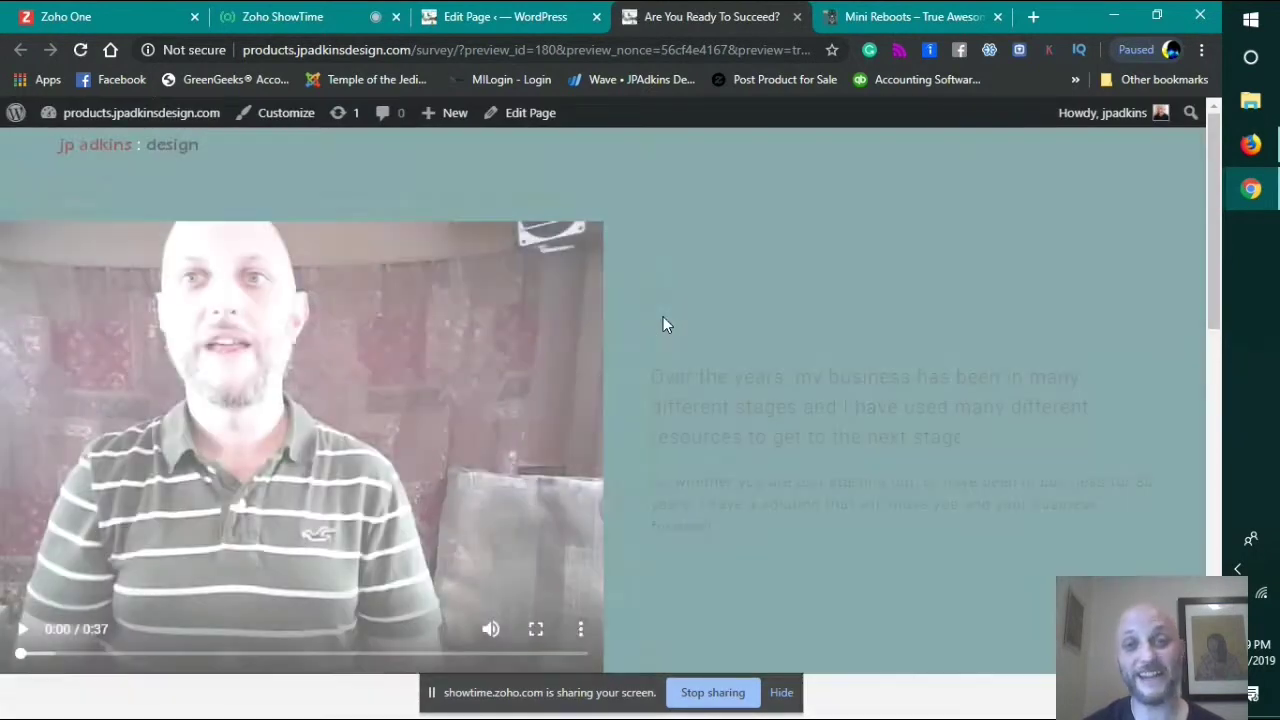
Scroll the survey preview to its first Yes/No question, then return to the All Pages list.
scroll(663, 318, "down", 4)
scroll(663, 318, "down", 8)
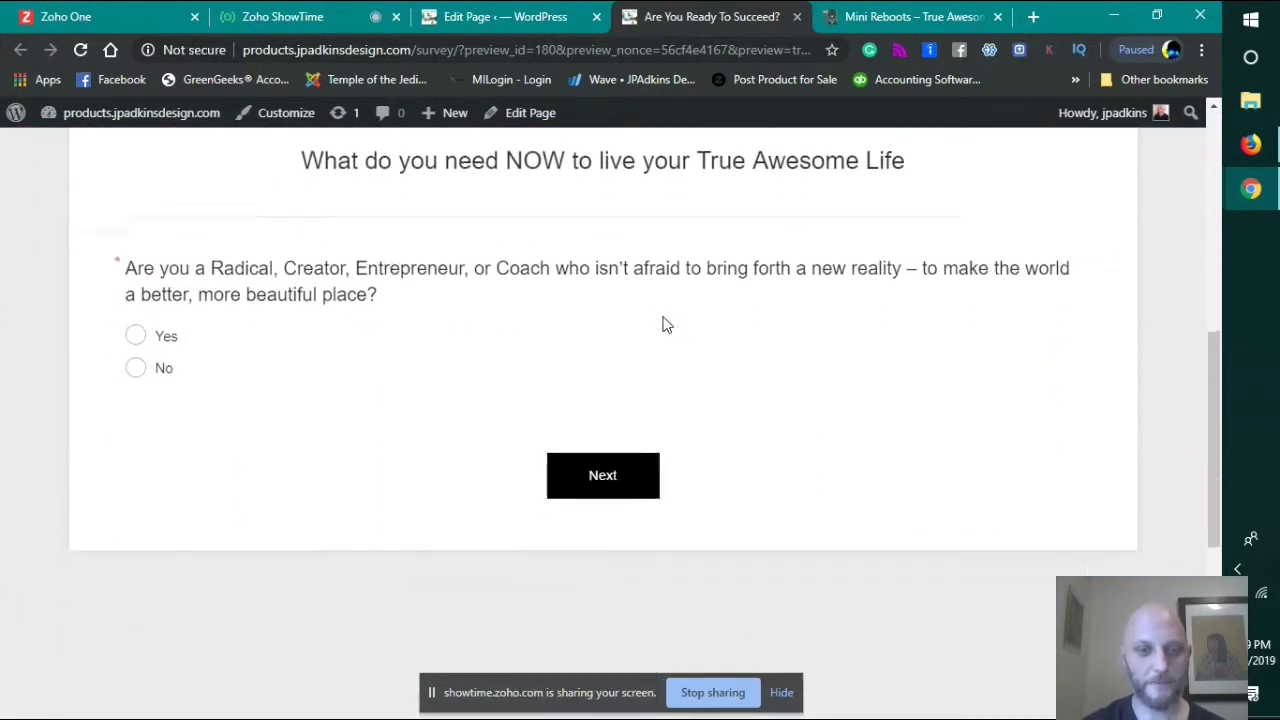
scroll(663, 324, "up", 12)
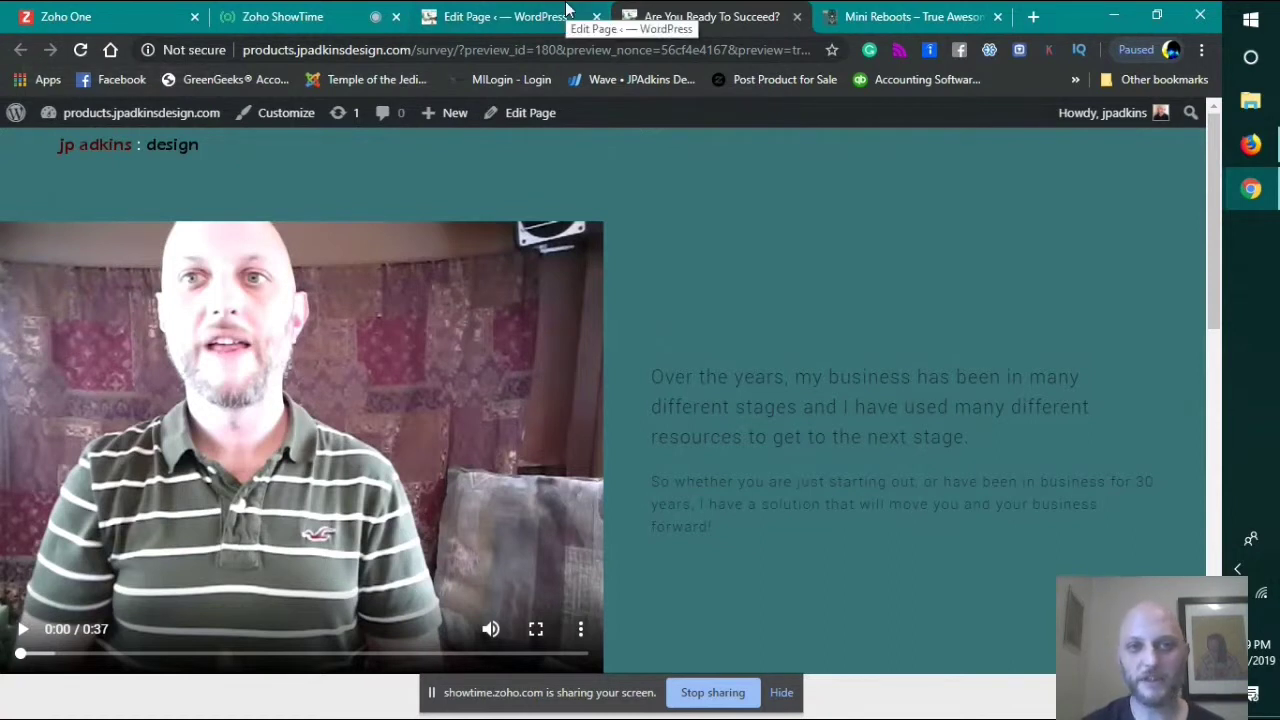
left_click(505, 20)
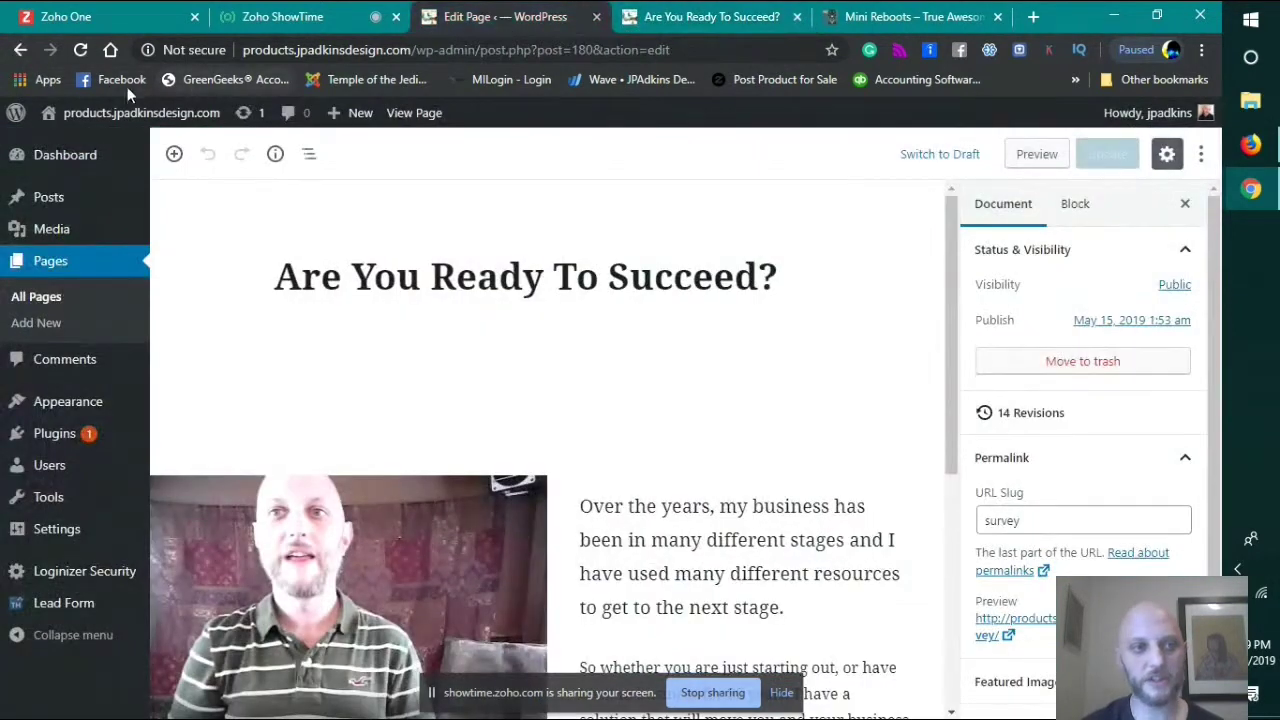
left_click(18, 52)
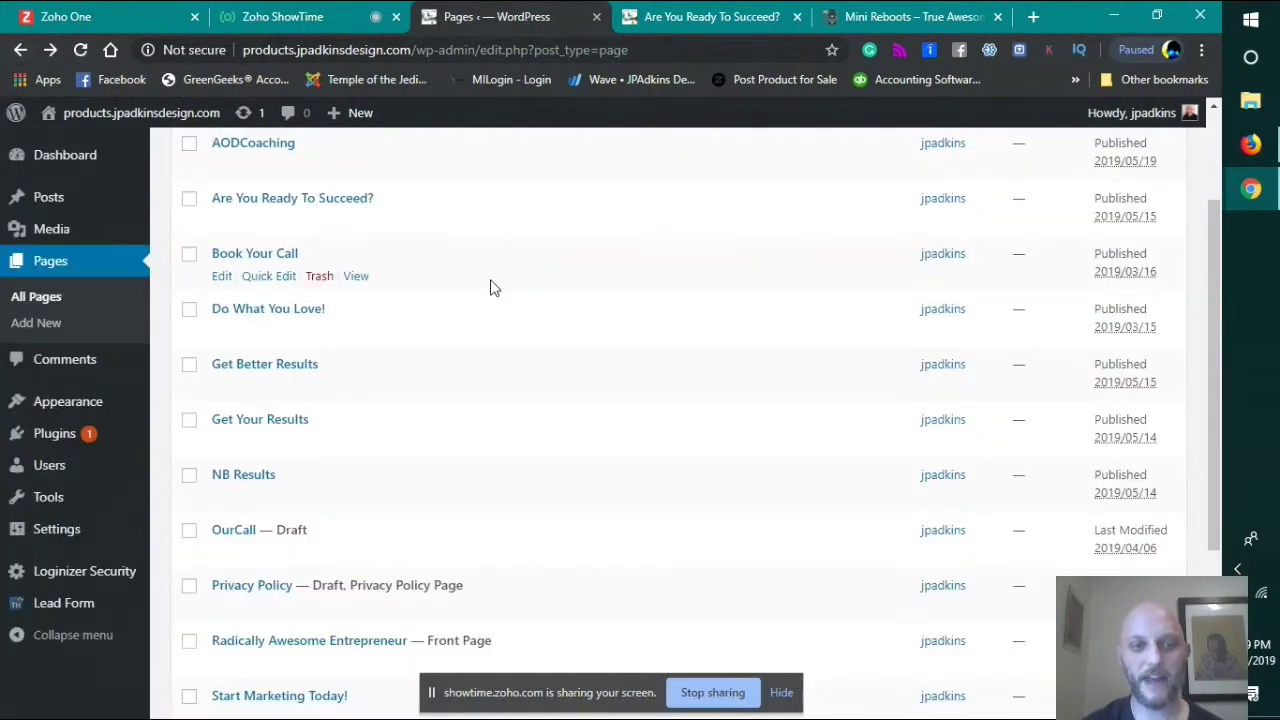
Look over the 13 site pages, then switch to the ClickFunnels Quiz Page overview in Firefox.
scroll(316, 535, "down", 2)
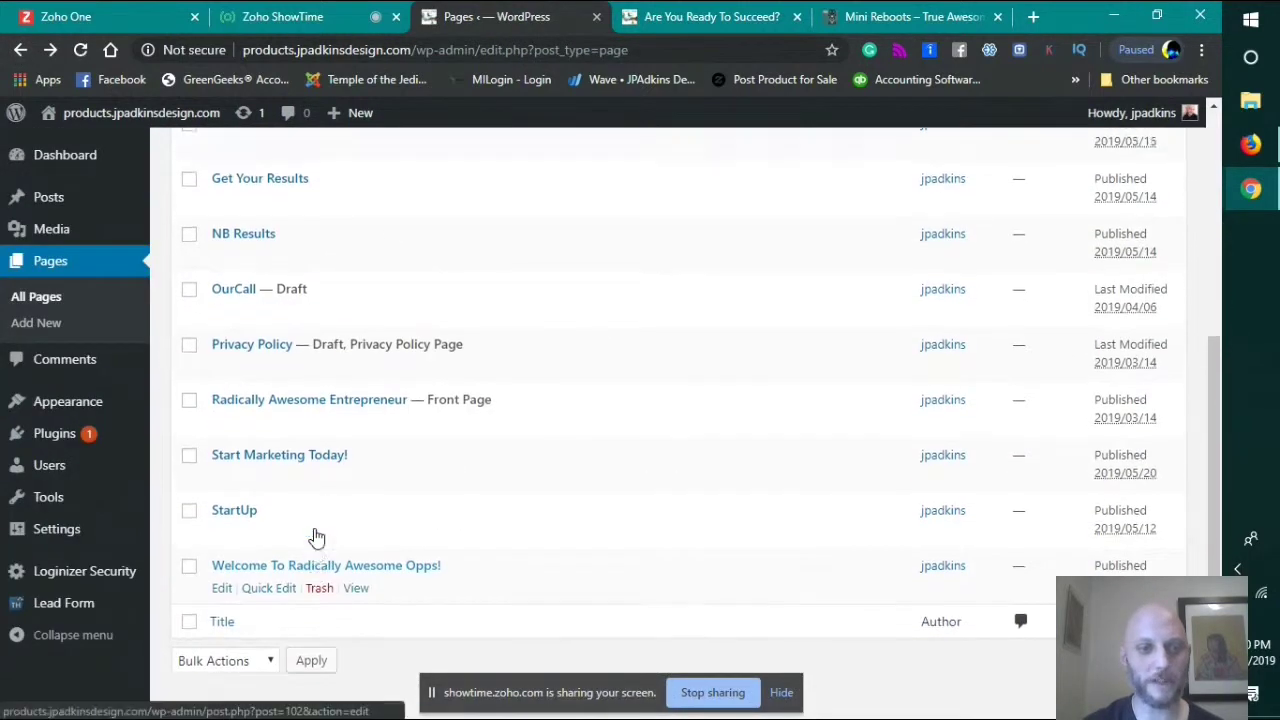
scroll(315, 534, "up", 4)
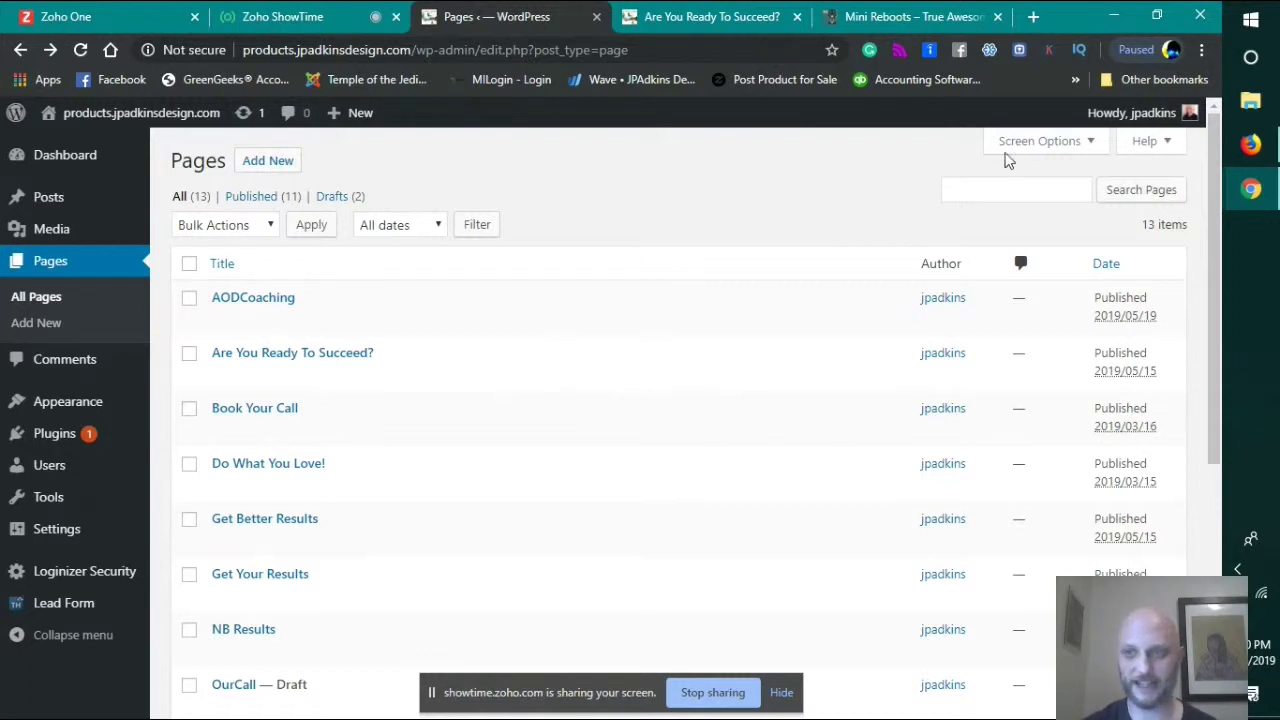
mouse_move(1252, 165)
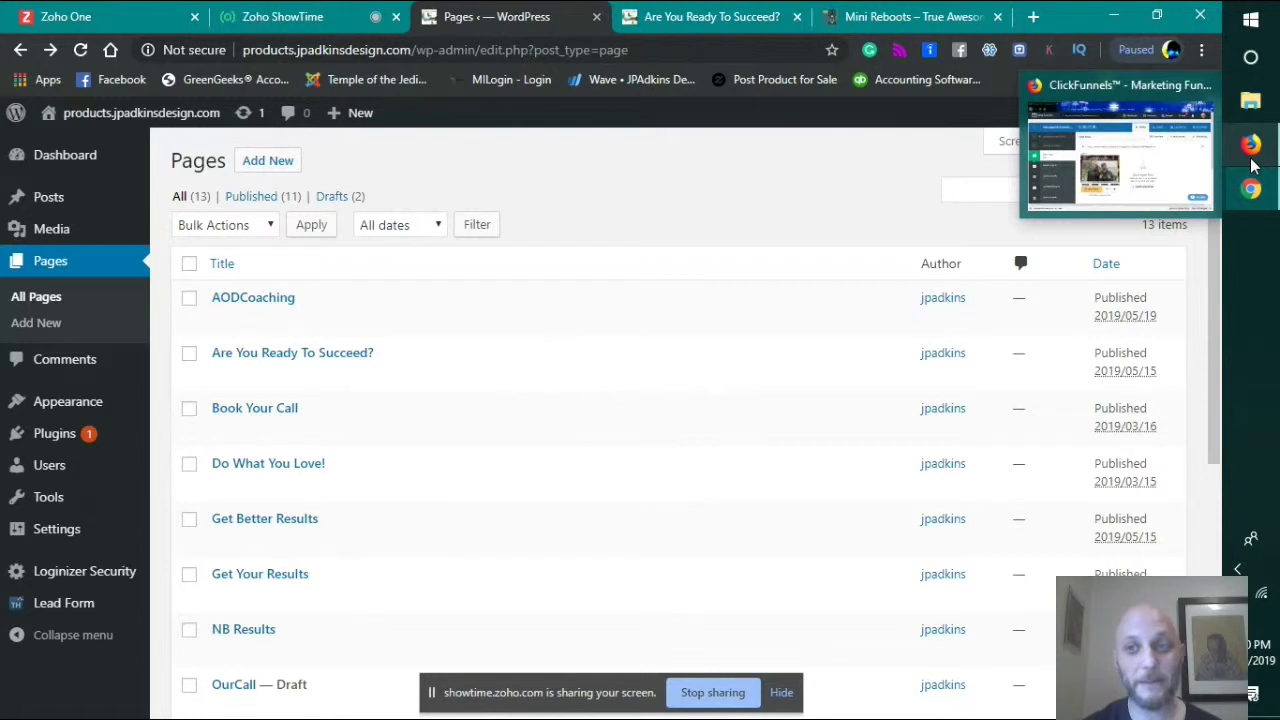
left_click(1257, 162)
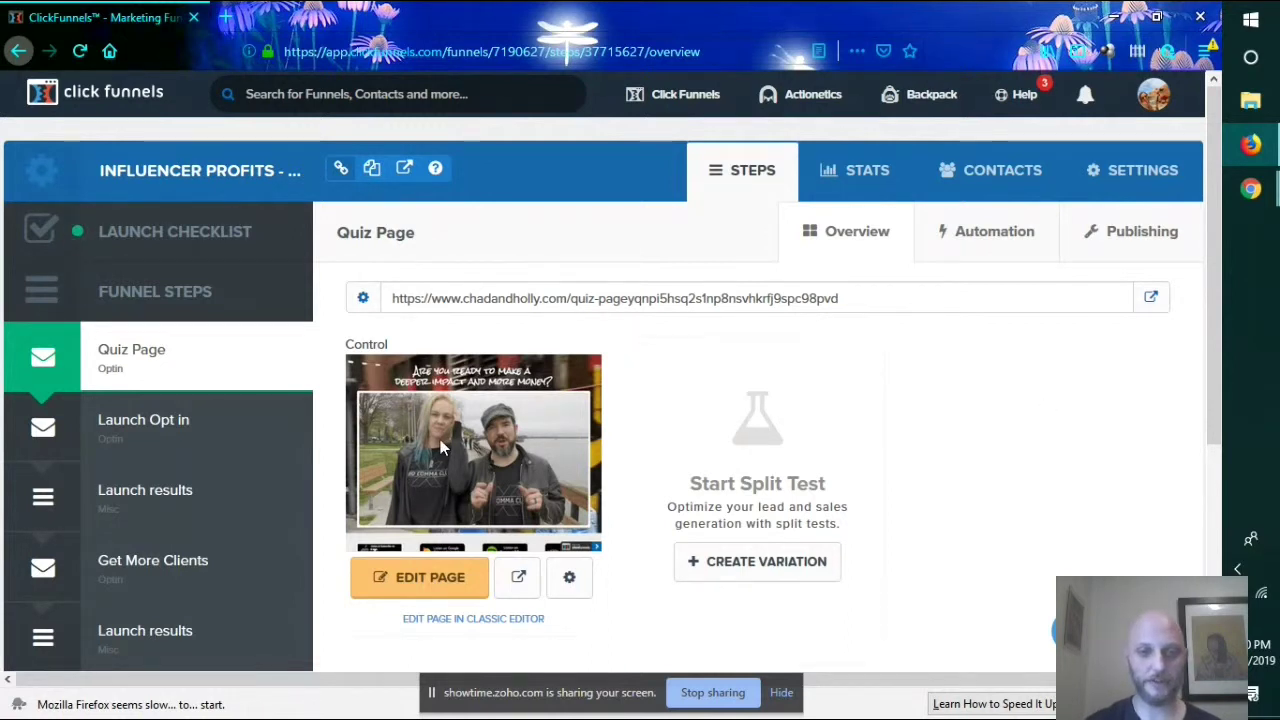
left_click(432, 584)
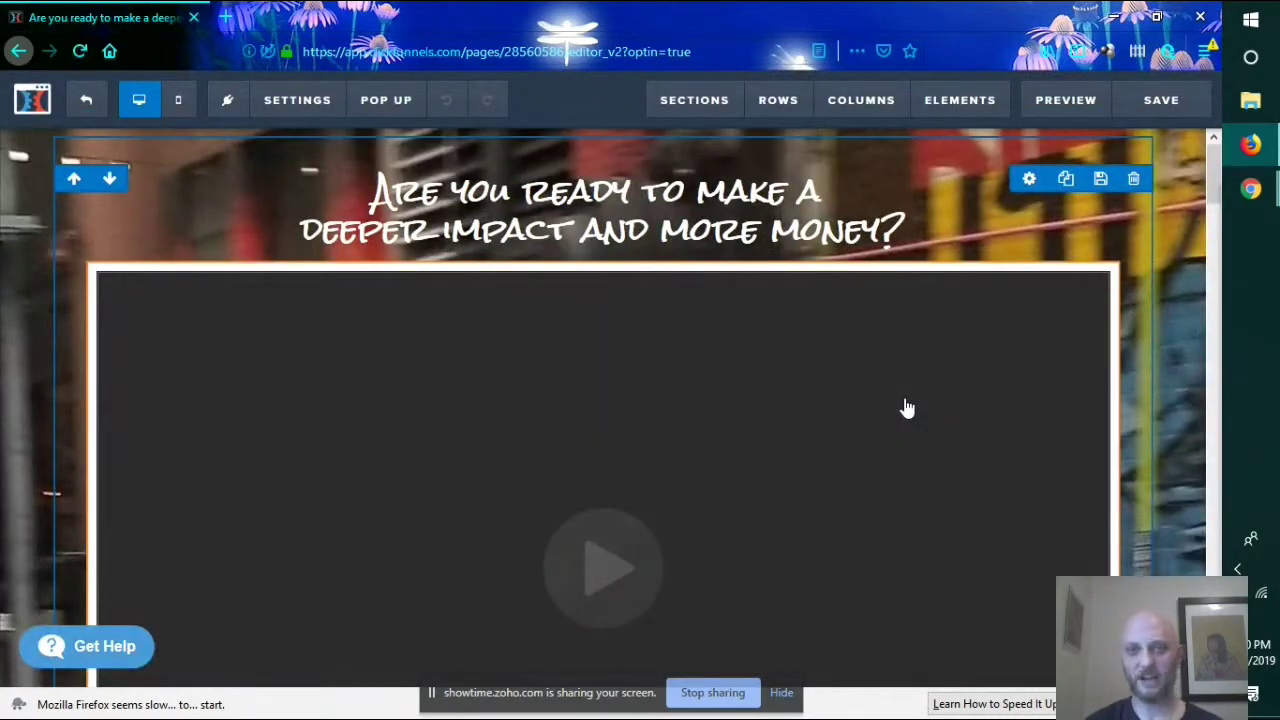
scroll(906, 408, "down", 10)
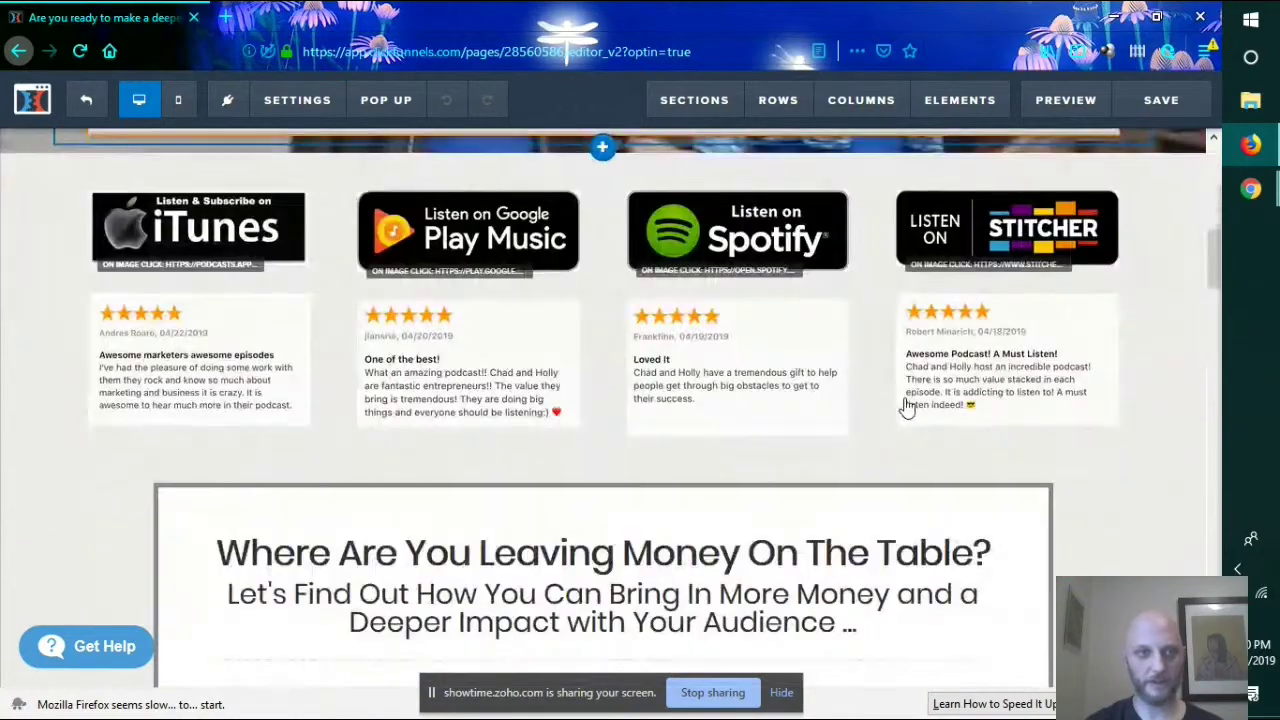
scroll(906, 408, "down", 10)
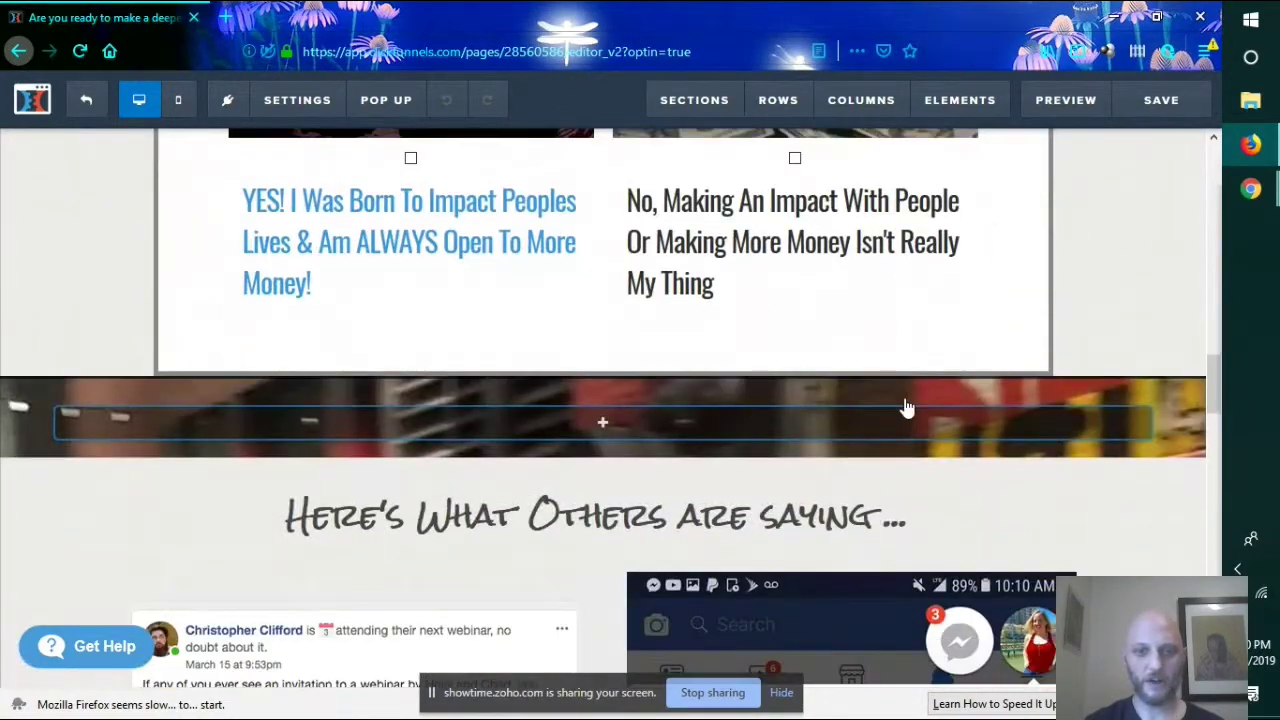
scroll(906, 408, "down", 10)
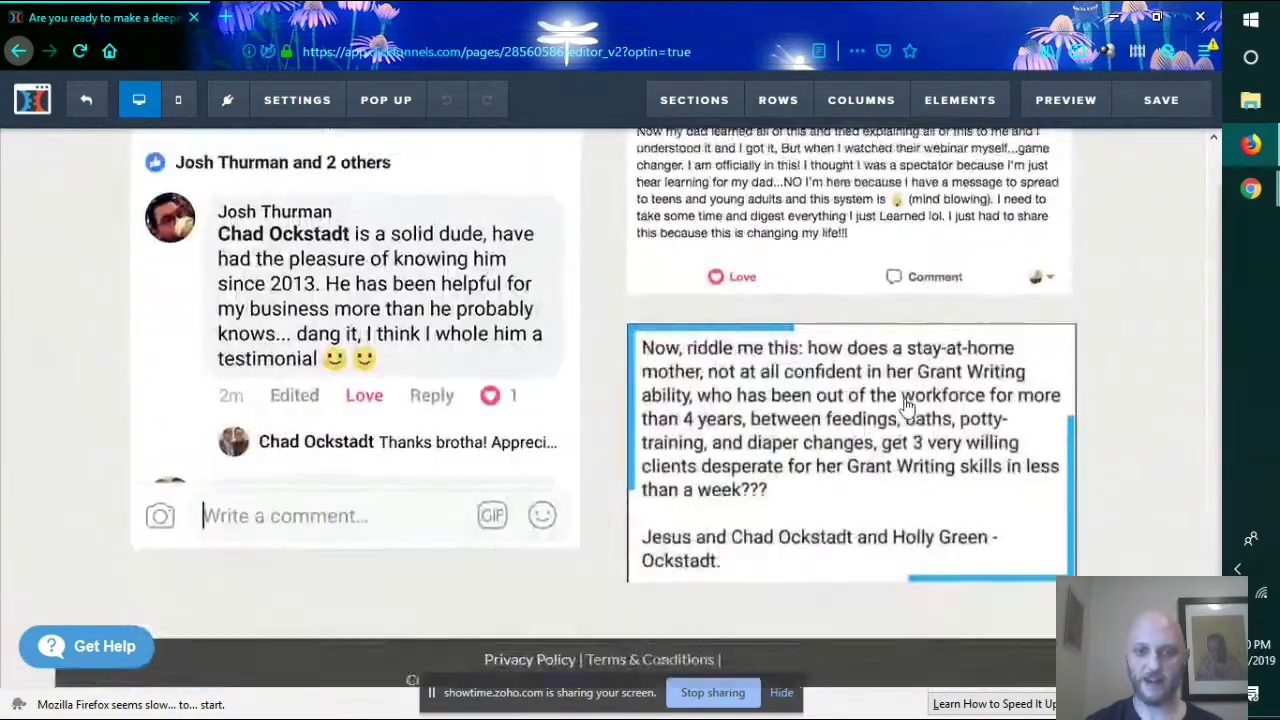
scroll(906, 408, "up", 15)
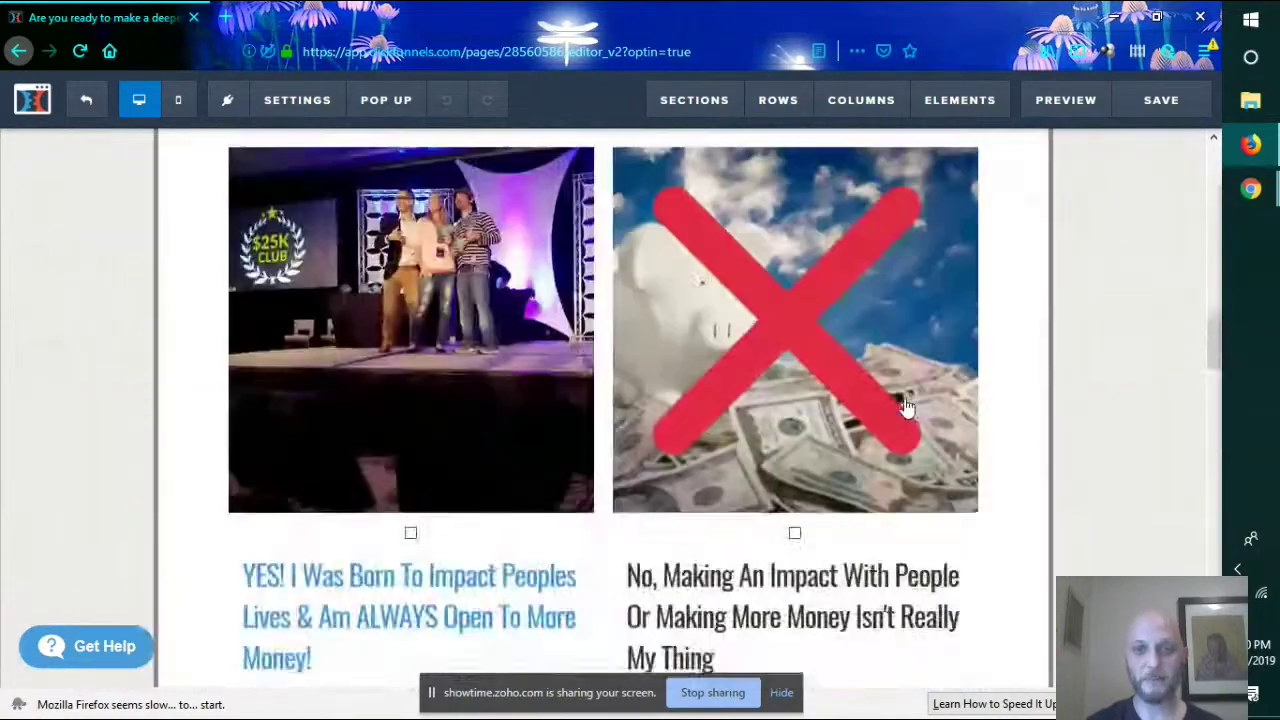
scroll(906, 408, "up", 15)
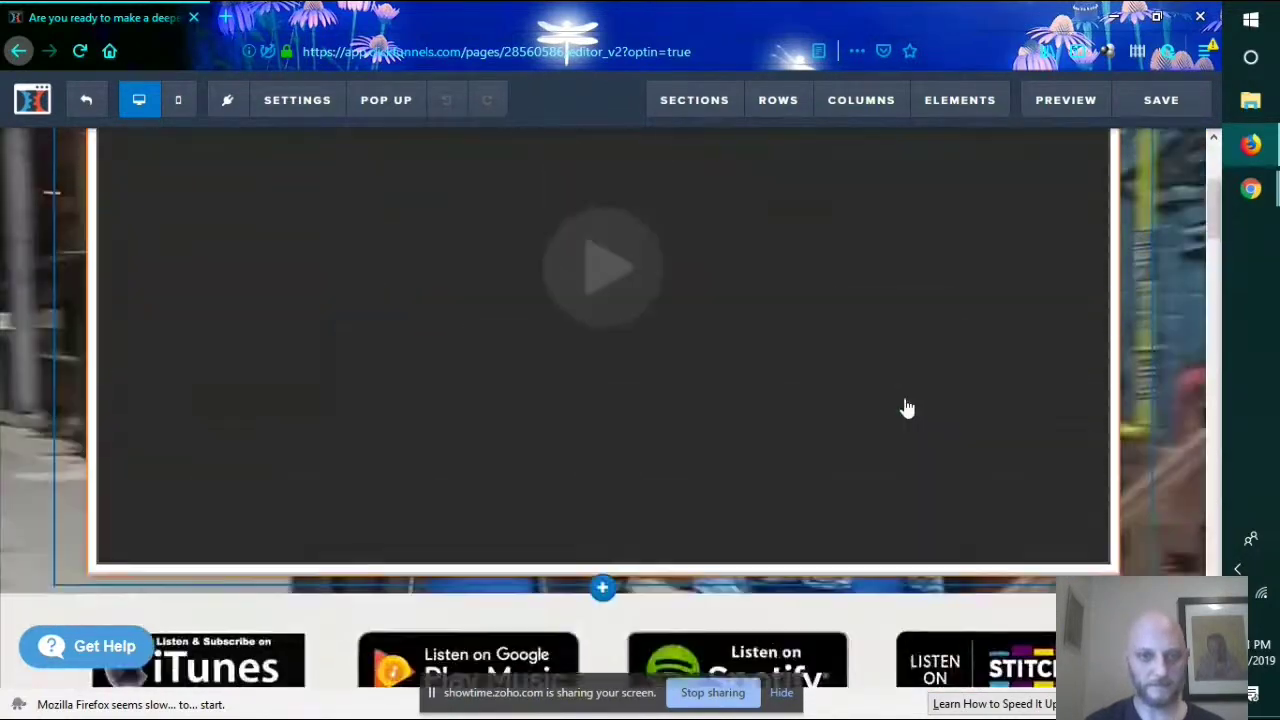
scroll(906, 408, "up", 2)
scroll(906, 408, "down", 8)
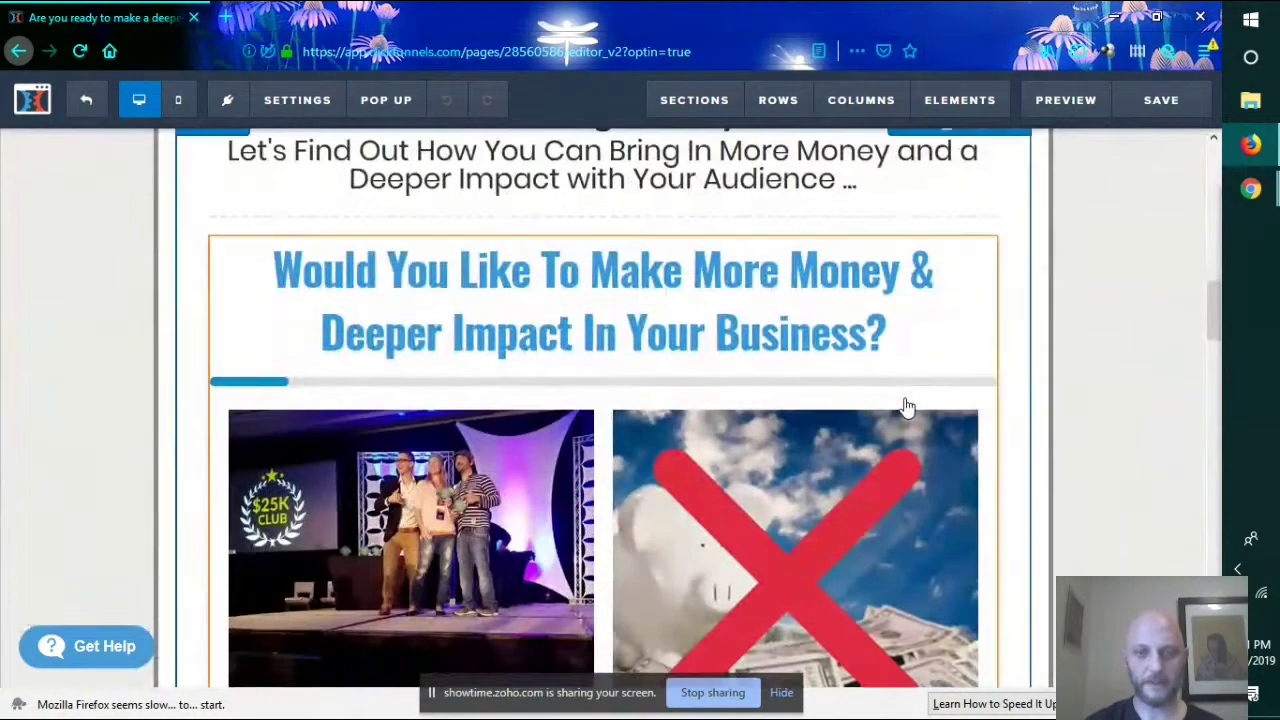
Preview the quiz page live and scroll through its video, quiz questions and testimonials.
left_click(1038, 108)
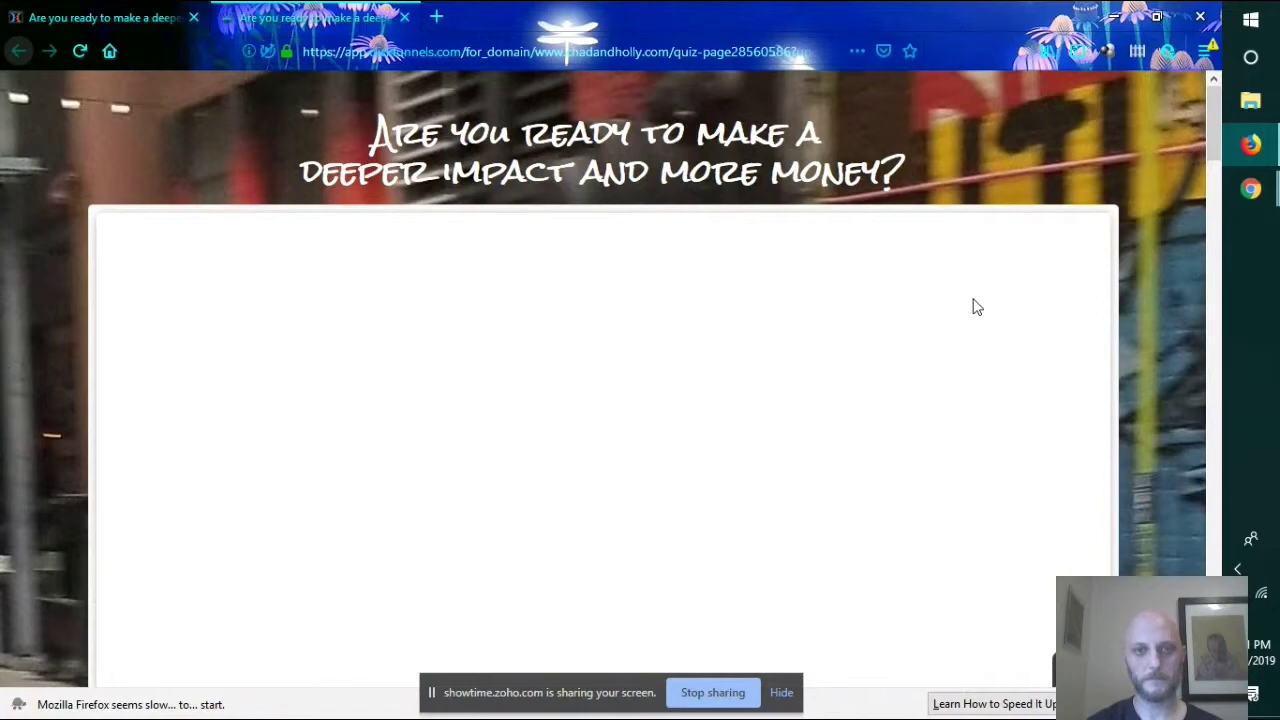
scroll(977, 307, "down", 10)
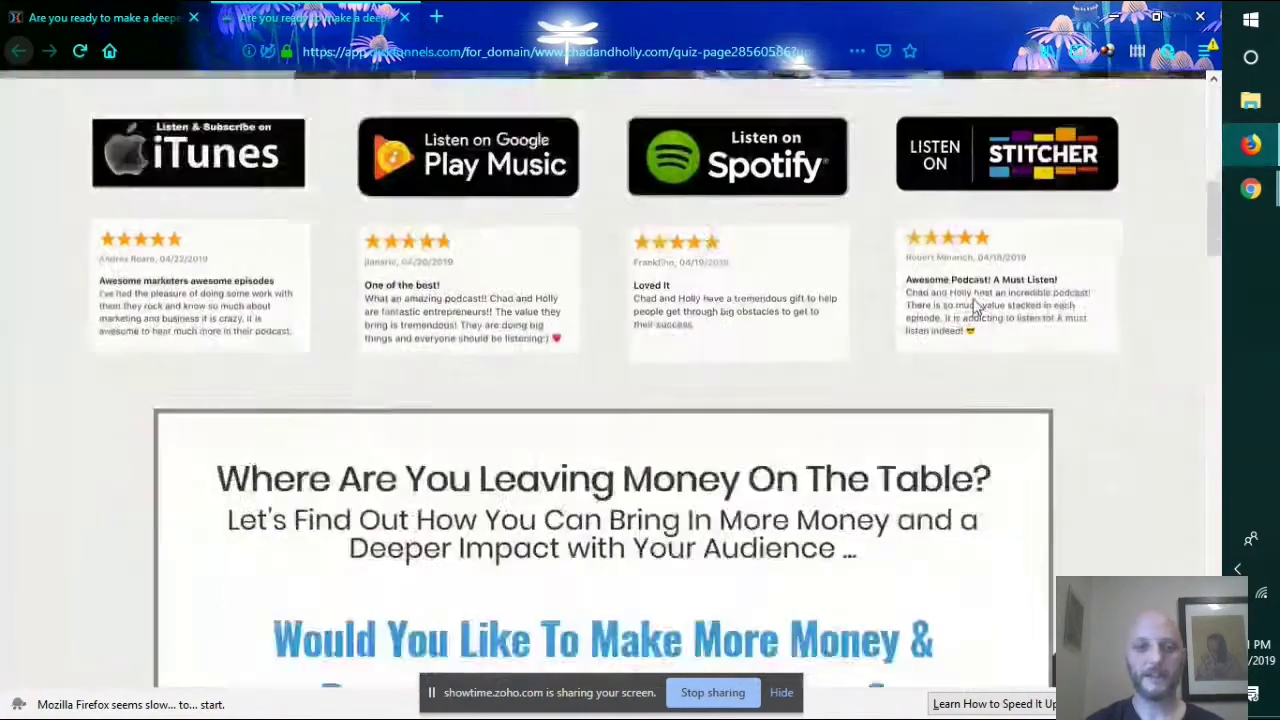
scroll(975, 307, "down", 7)
scroll(977, 307, "down", 4)
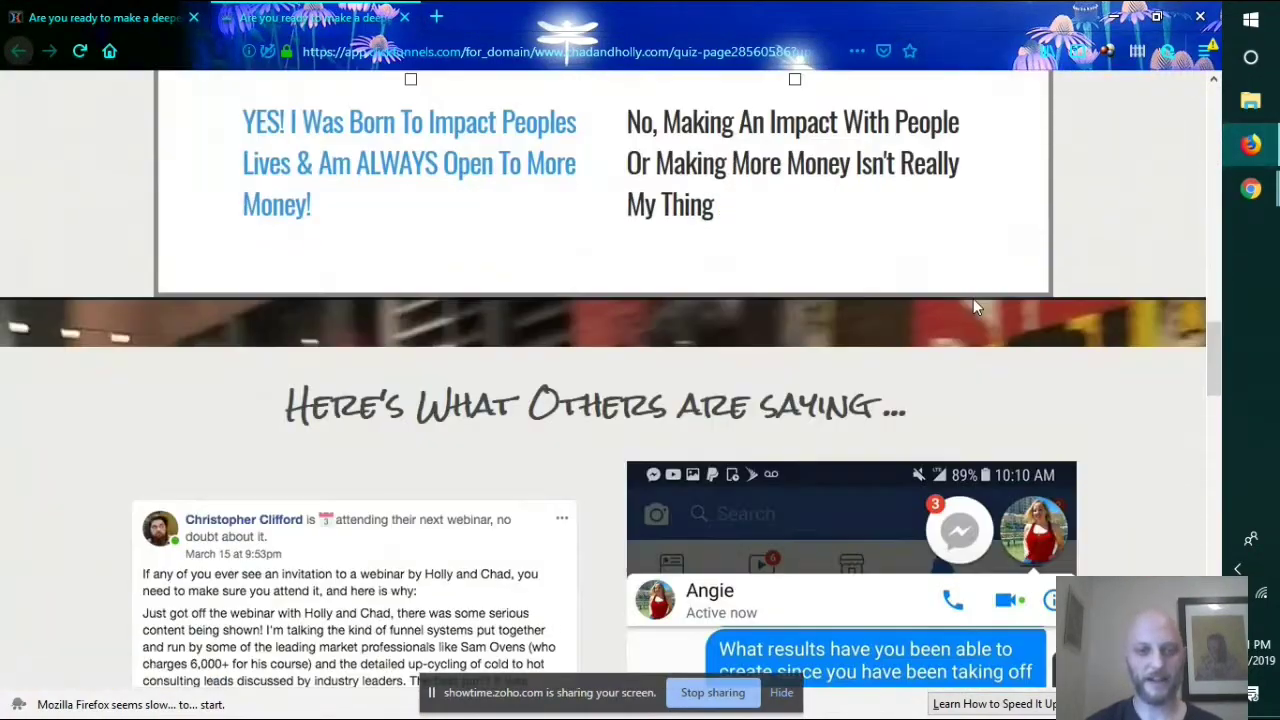
scroll(973, 307, "up", 7)
scroll(971, 300, "down", 2)
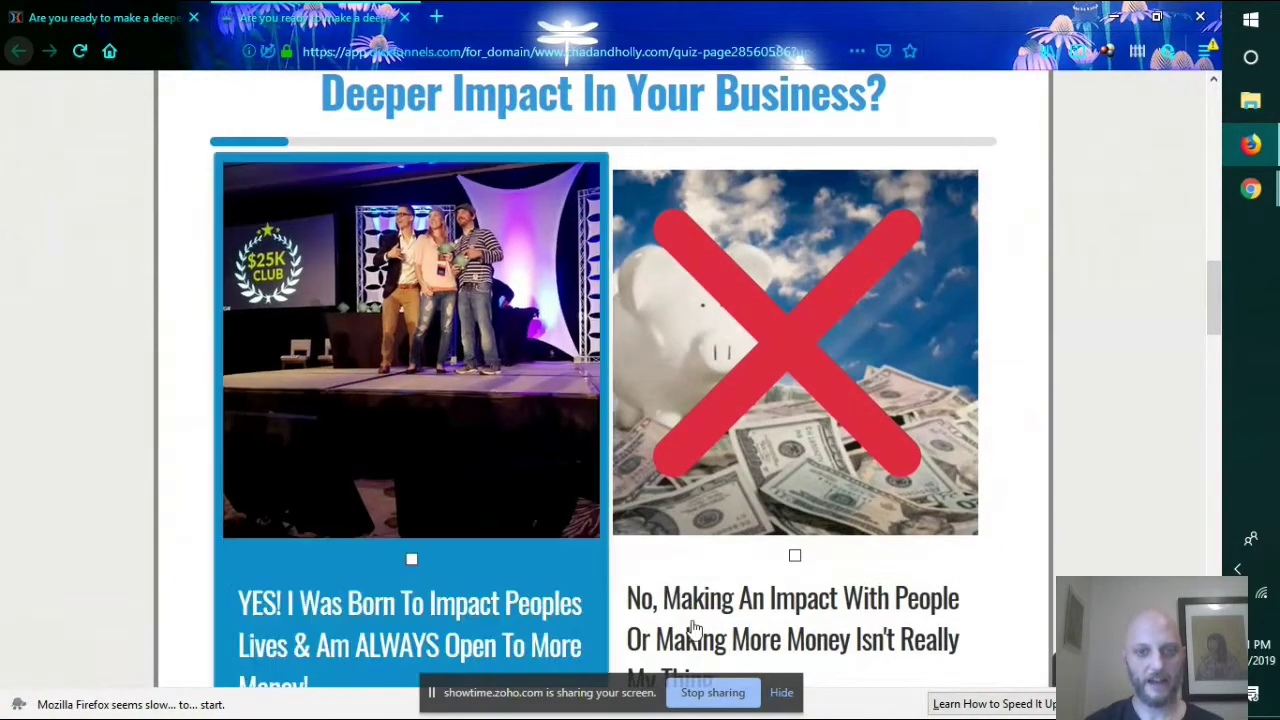
scroll(380, 530, "down", 12)
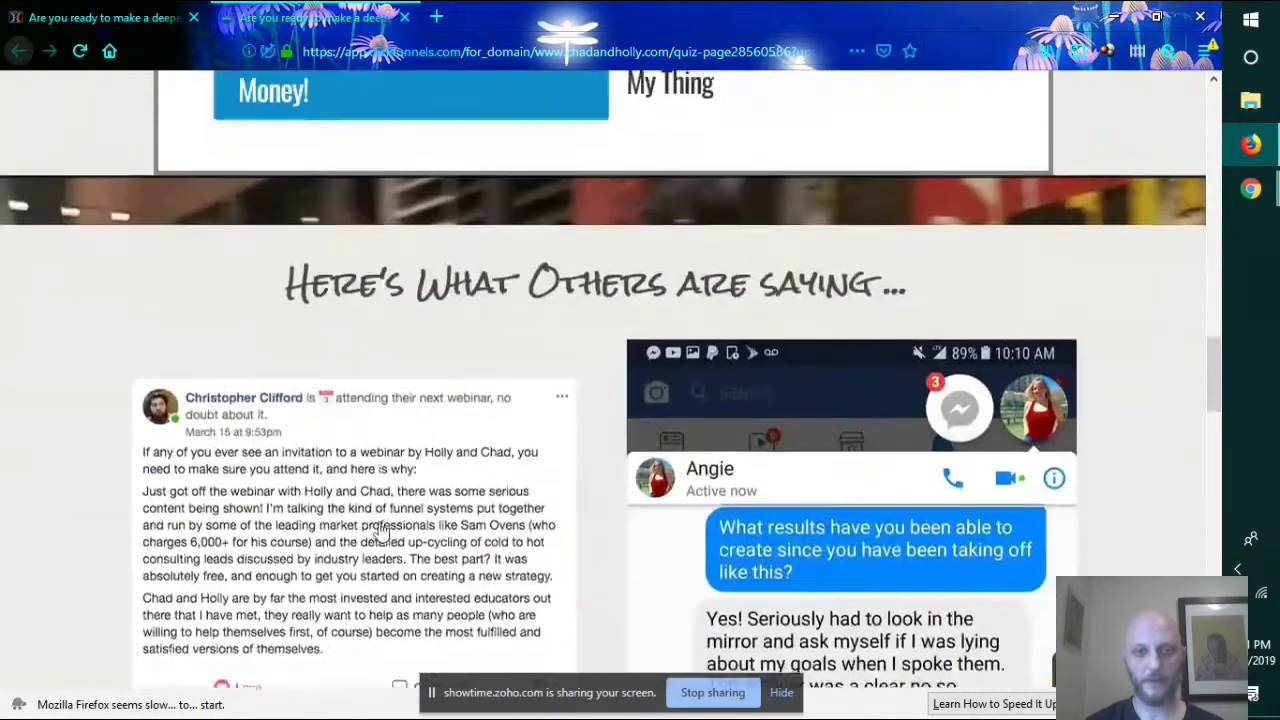
scroll(380, 530, "down", 2)
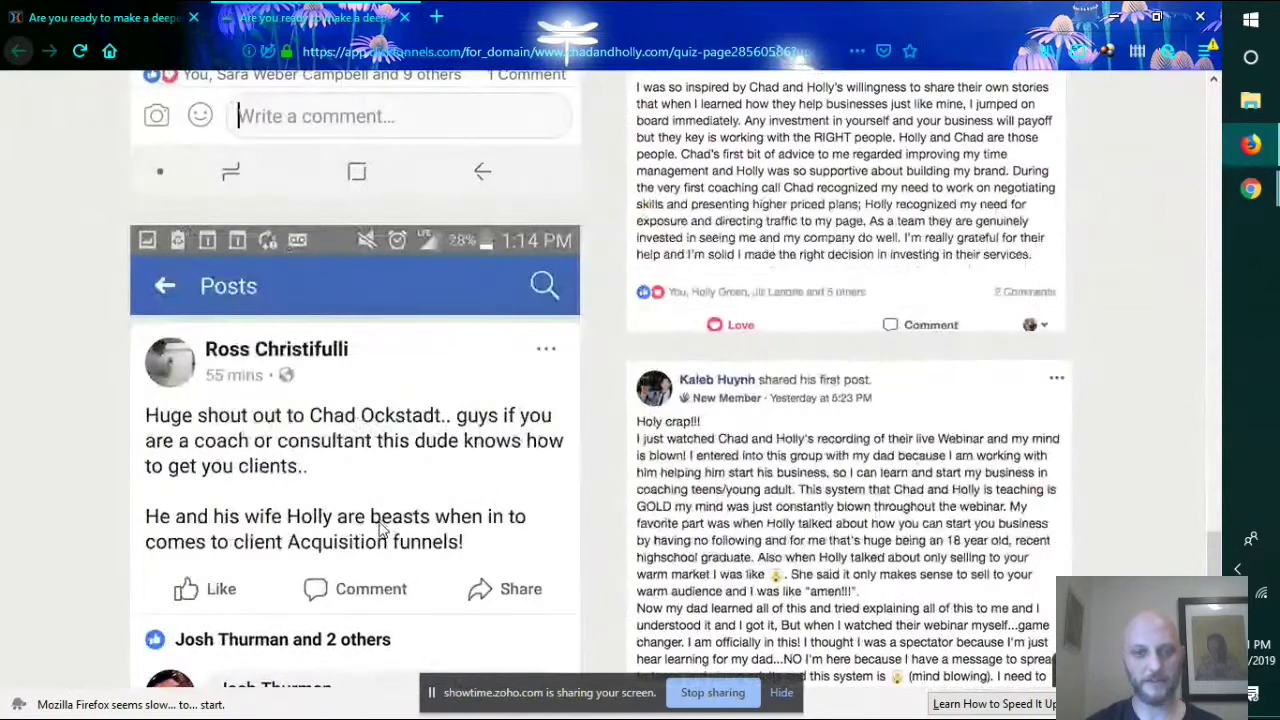
scroll(380, 530, "up", 8)
scroll(380, 530, "up", 5)
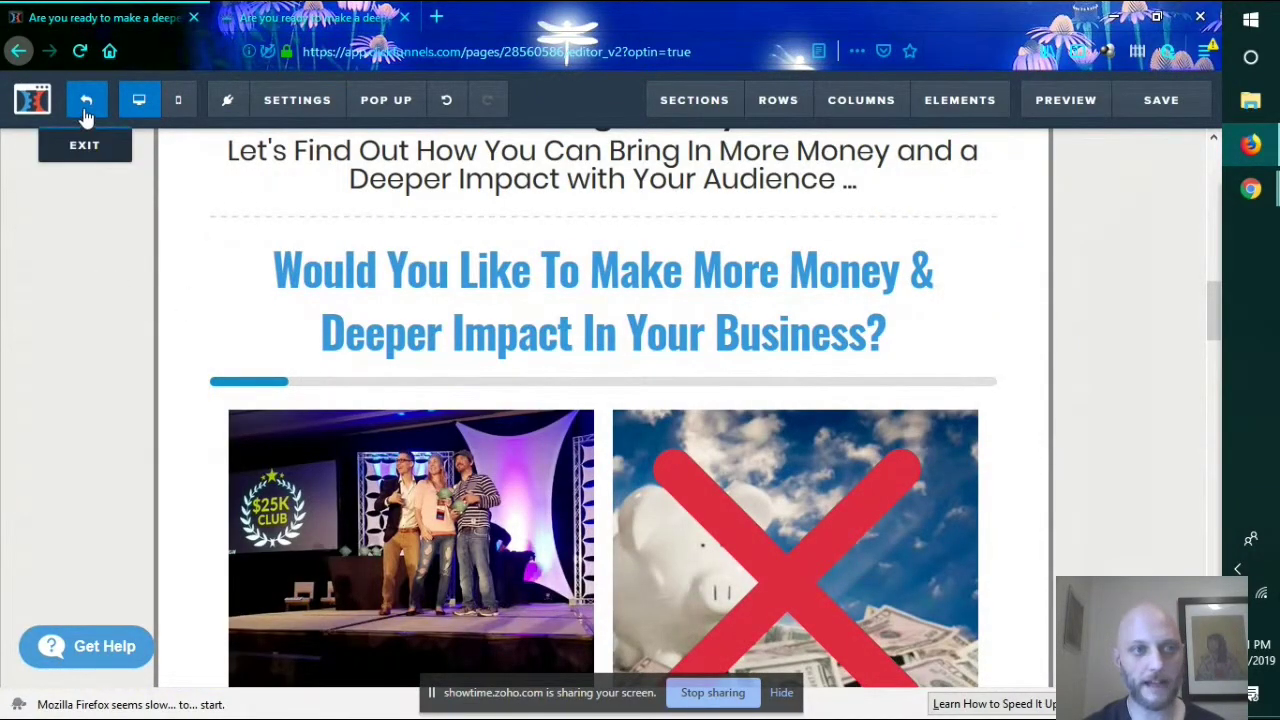
Exit the ClickFunnels page editor, confirming Leave Page.
scroll(186, 277, "down", 10)
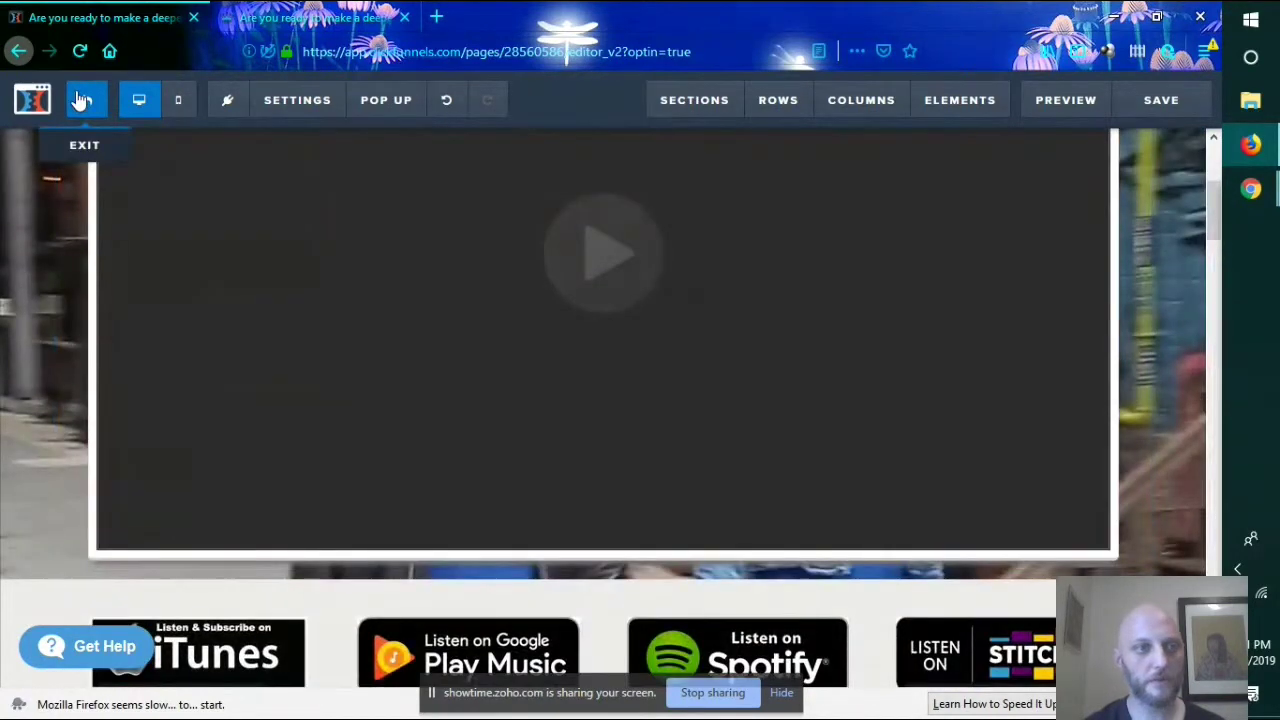
left_click(82, 100)
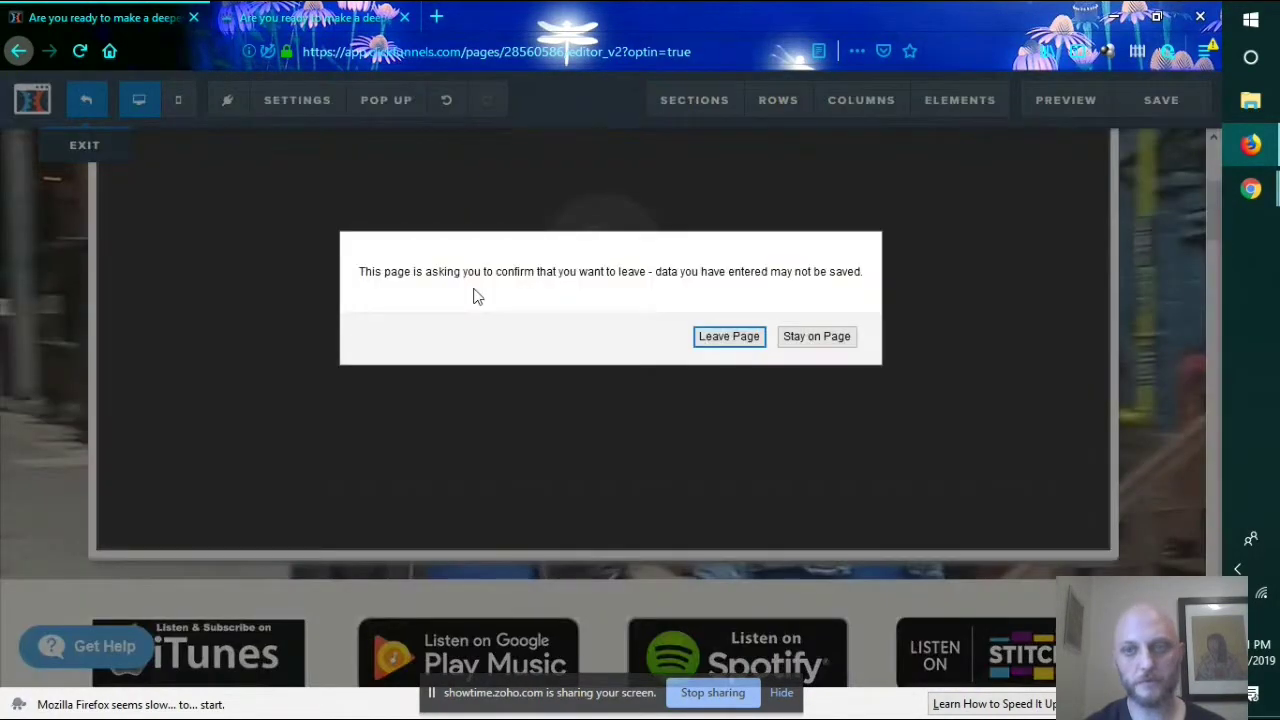
left_click(726, 337)
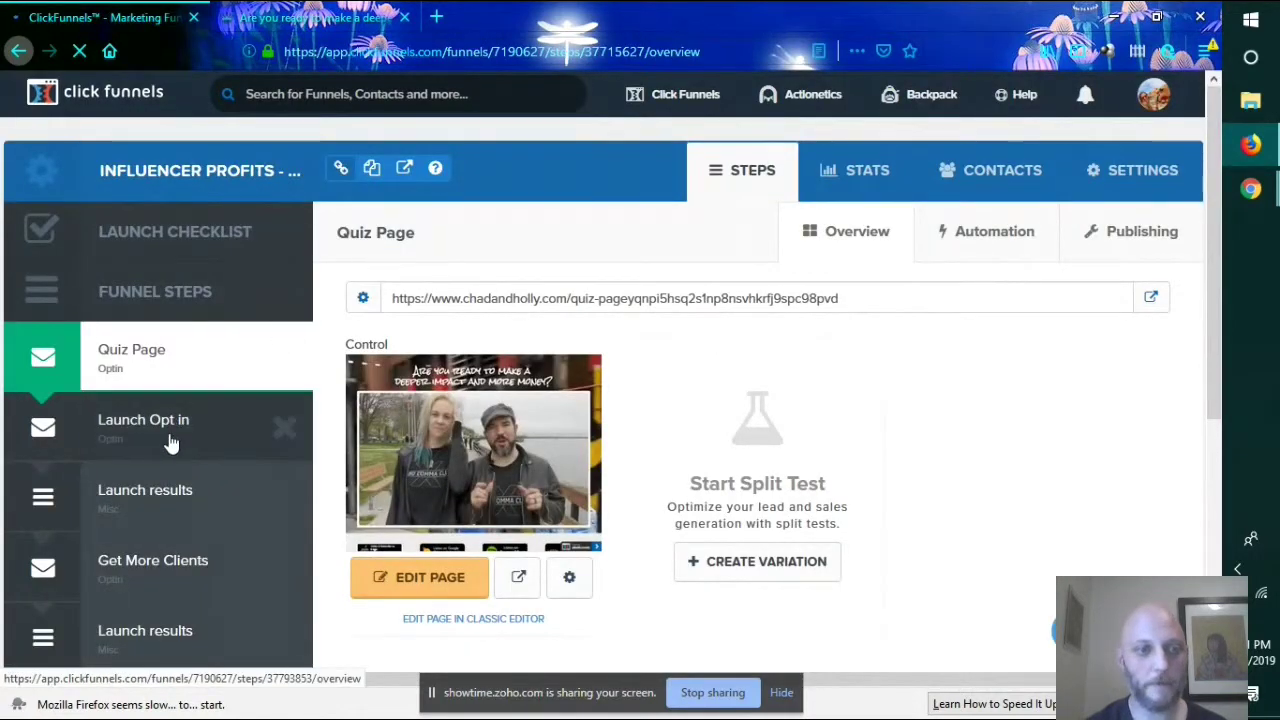
Scroll the funnel steps with Quiz Page first, then return to the WordPress Pages list.
scroll(171, 443, "down", 3)
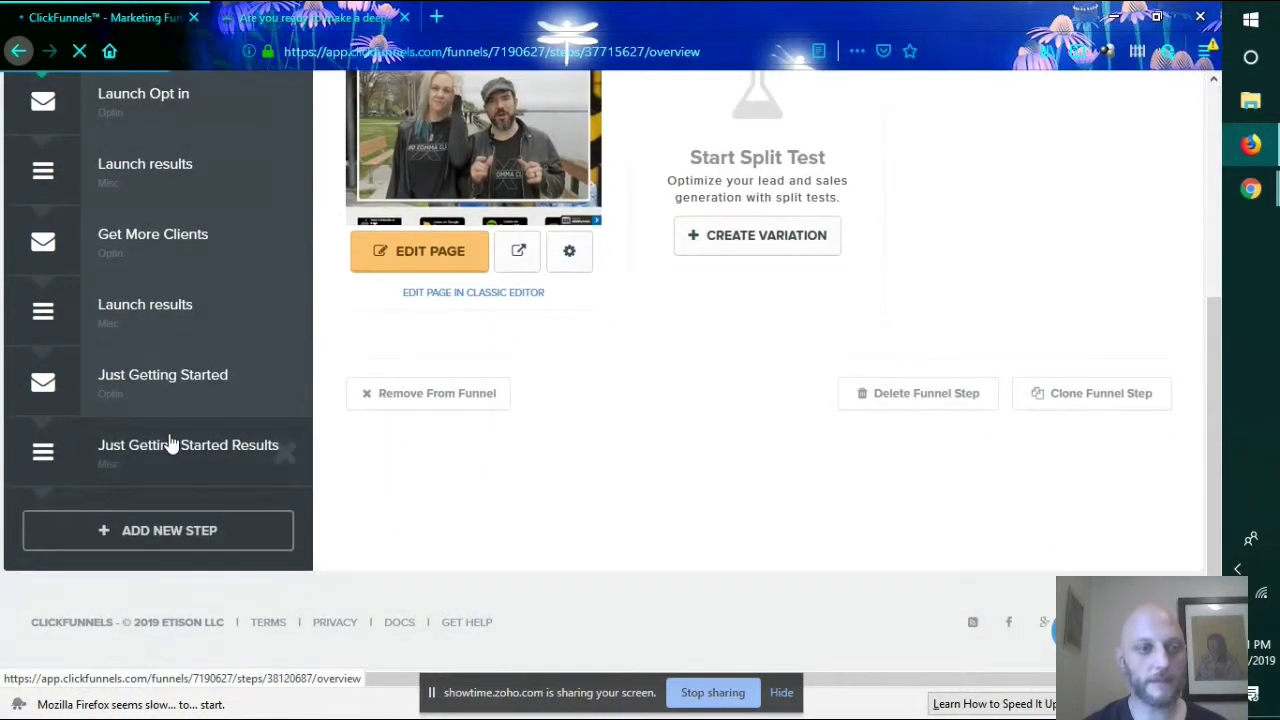
scroll(171, 444, "up", 3)
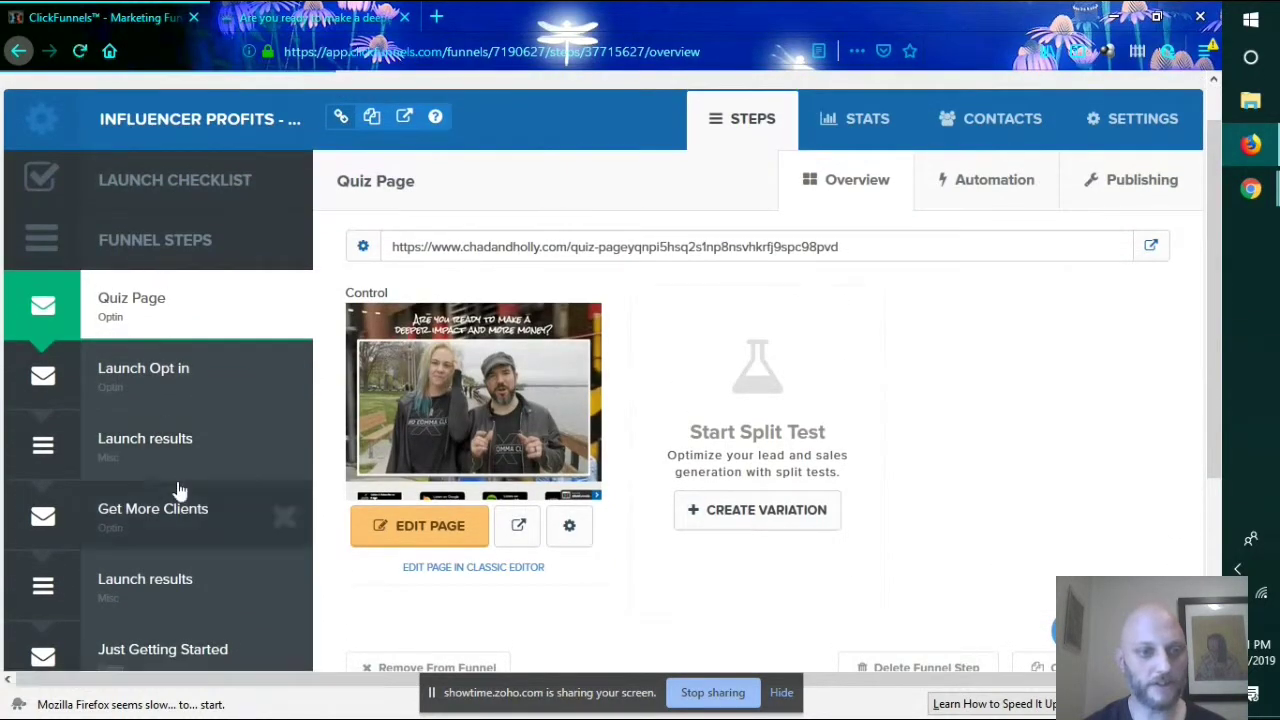
scroll(176, 488, "down", 2)
scroll(178, 490, "up", 1)
scroll(178, 490, "up", 1)
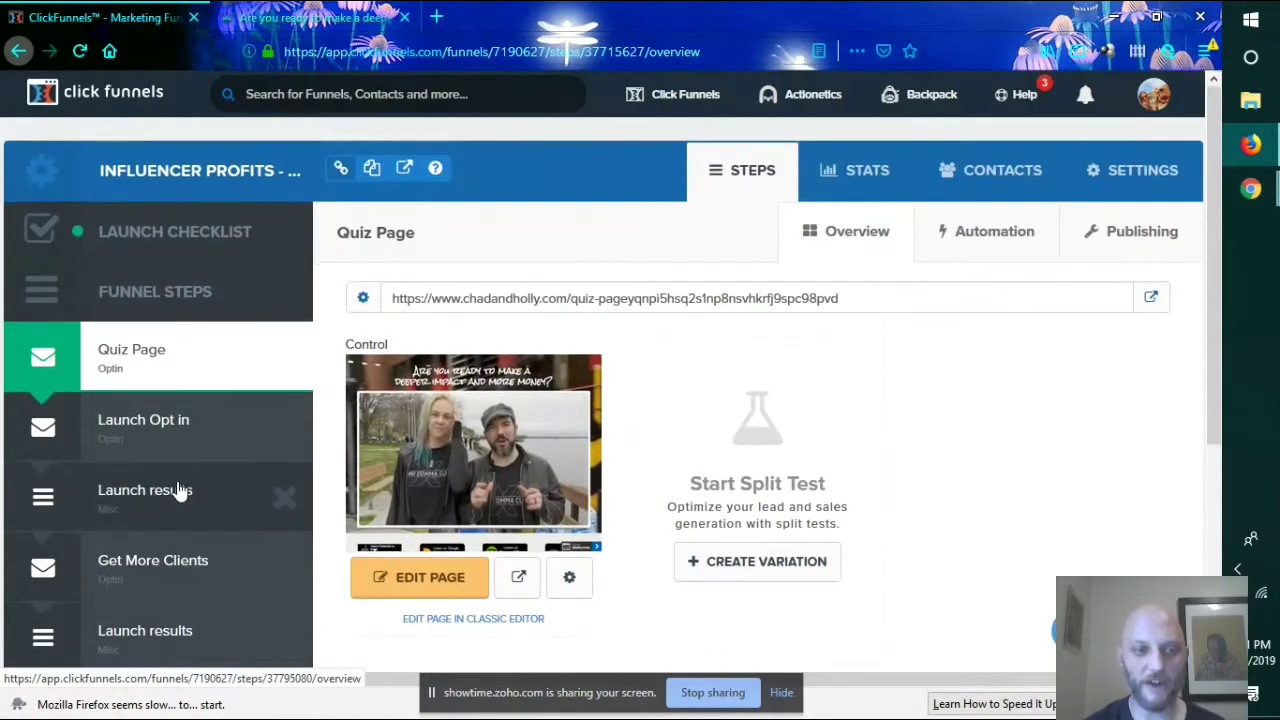
scroll(178, 490, "down", 3)
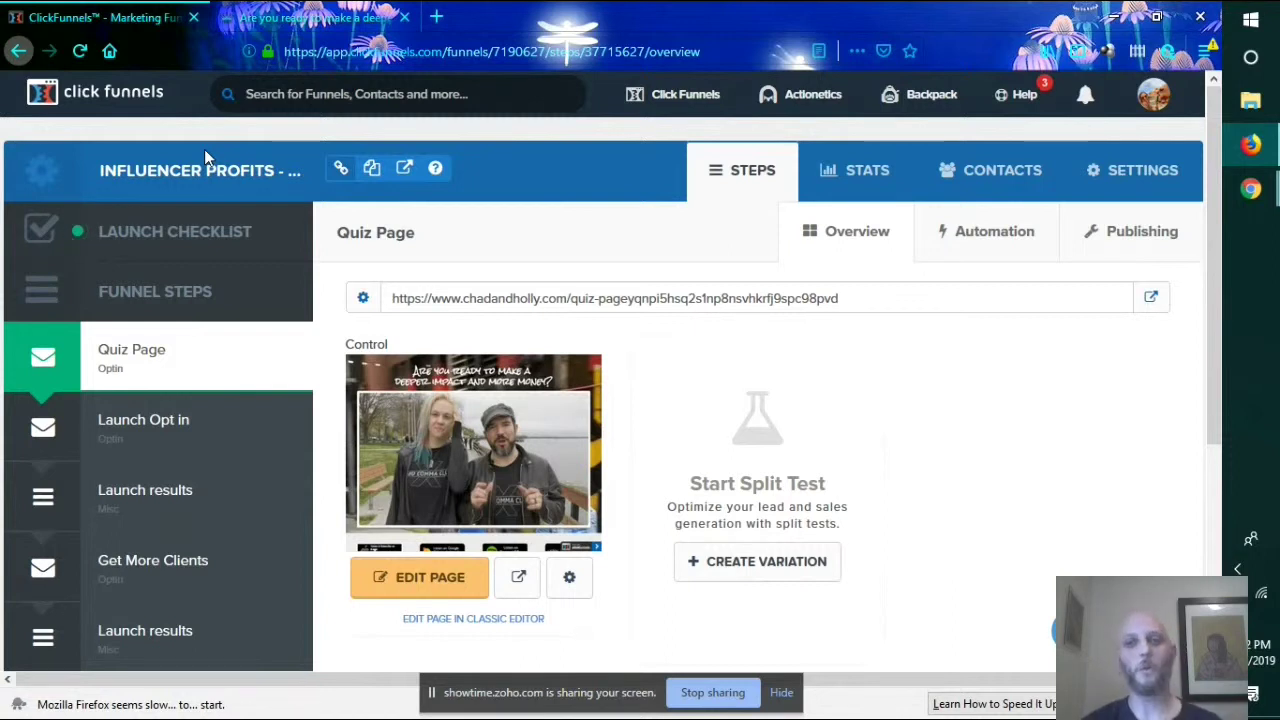
mouse_move(1253, 197)
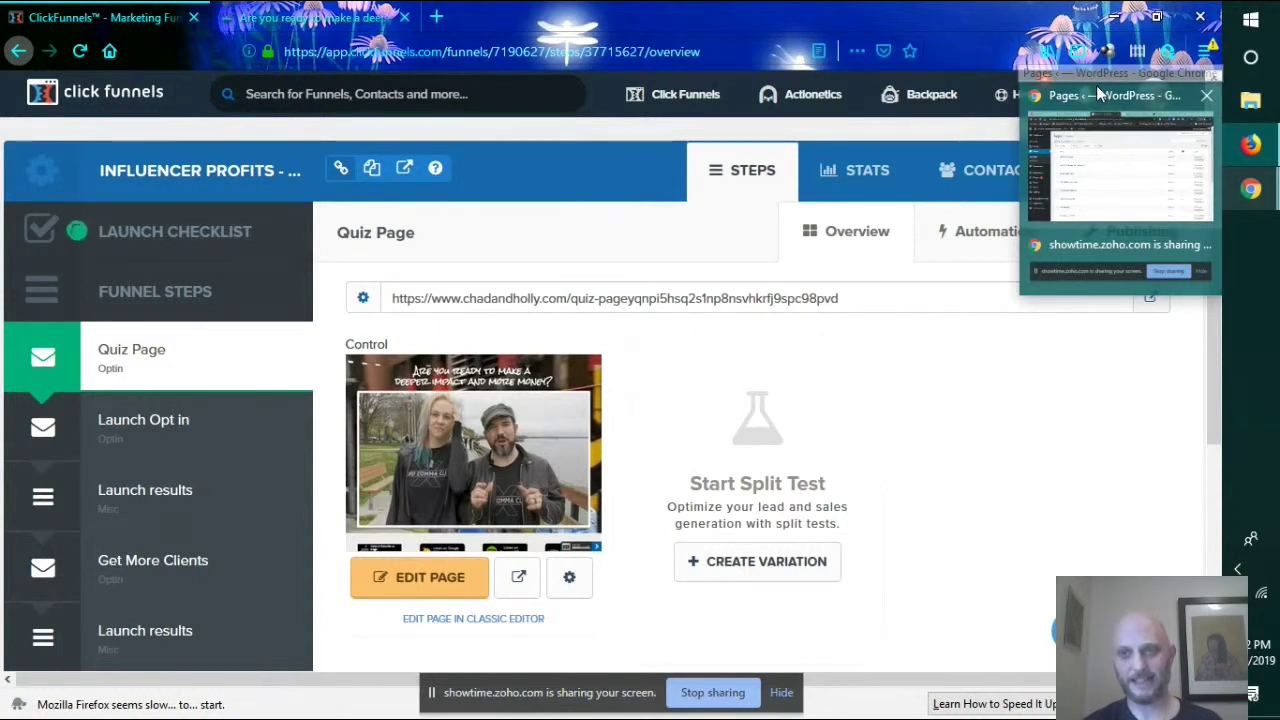
left_click(1128, 94)
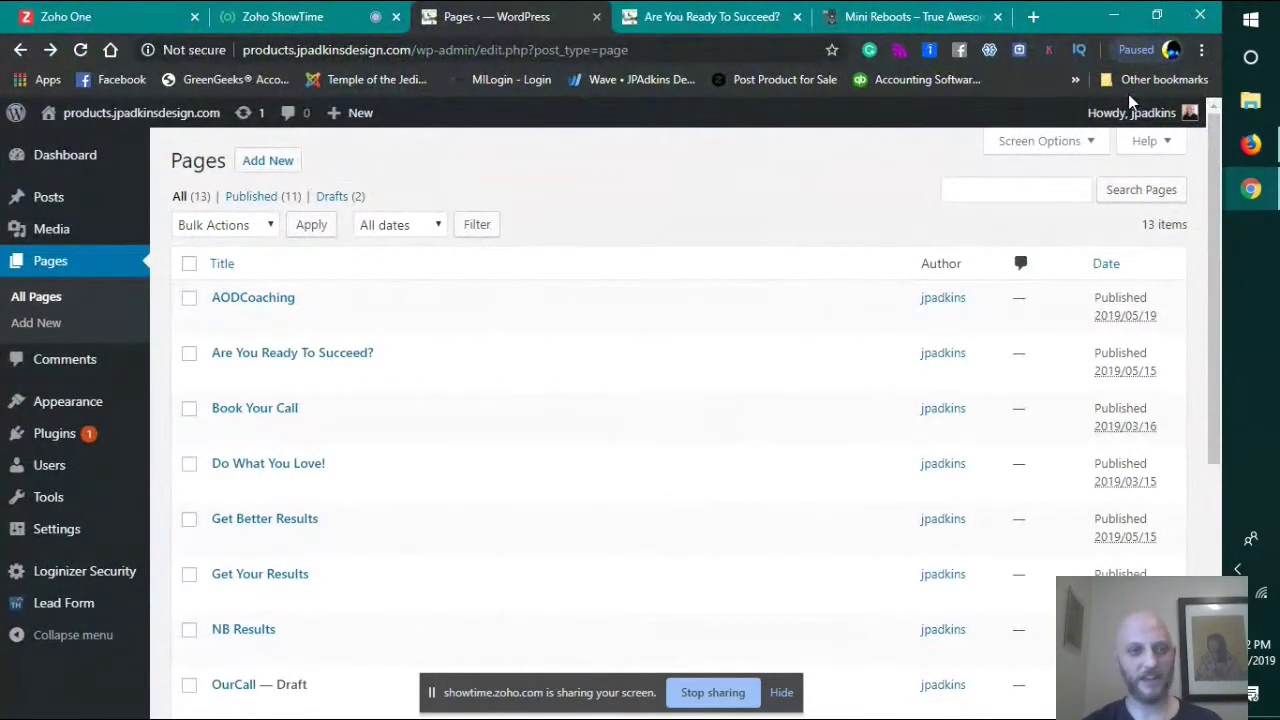